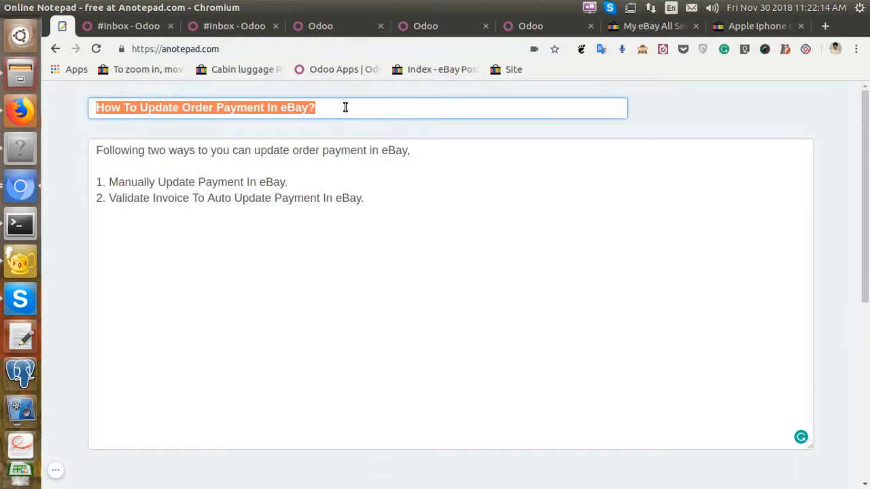
click(304, 182)
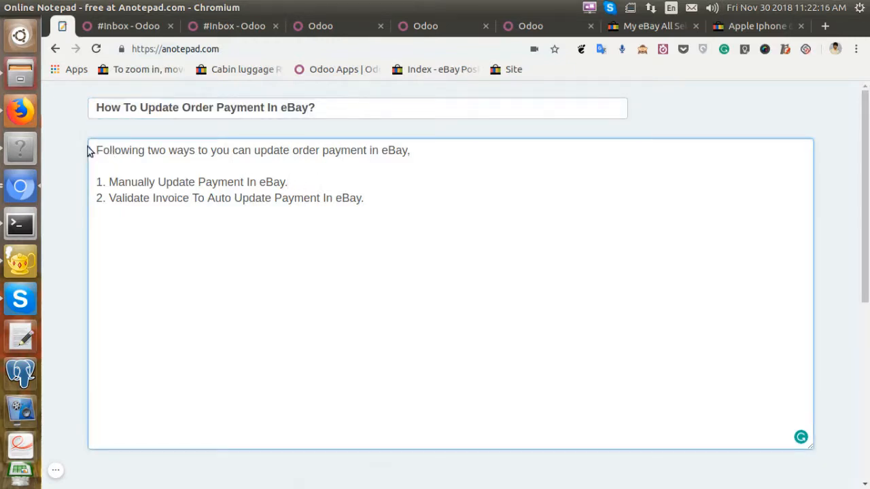
drag(94, 149, 431, 149)
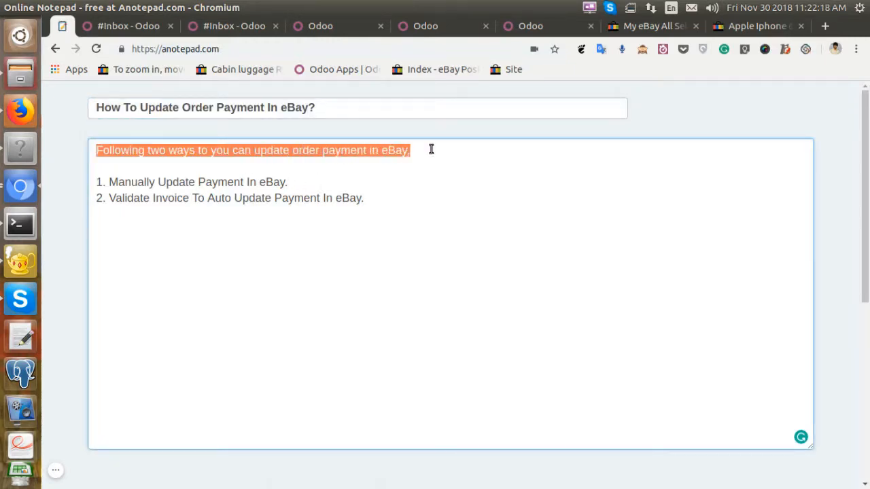
drag(96, 183, 331, 182)
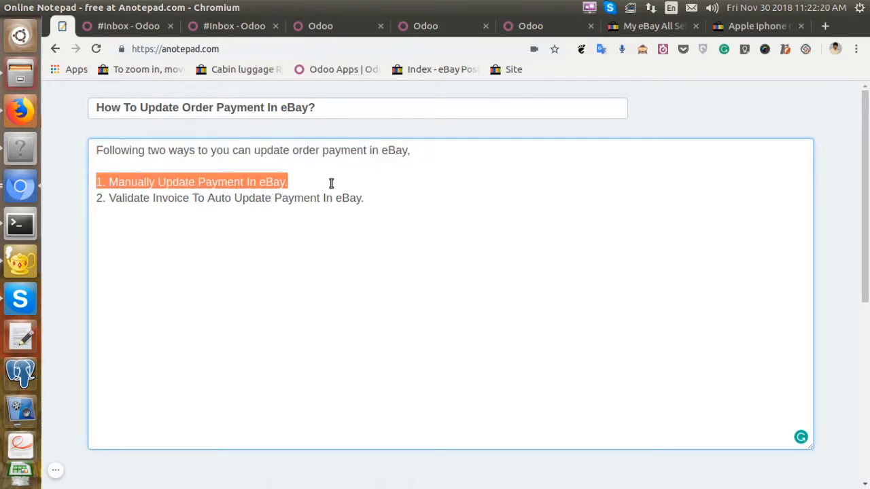
click(294, 184)
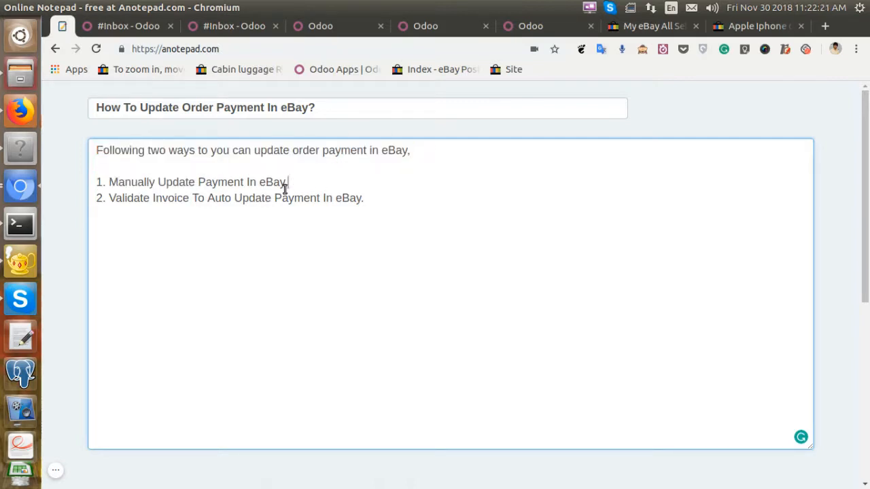
Step: Switch to Odoo and open the eBay sales order dated 09/06/2018 11:20:35
click(102, 28)
click(51, 95)
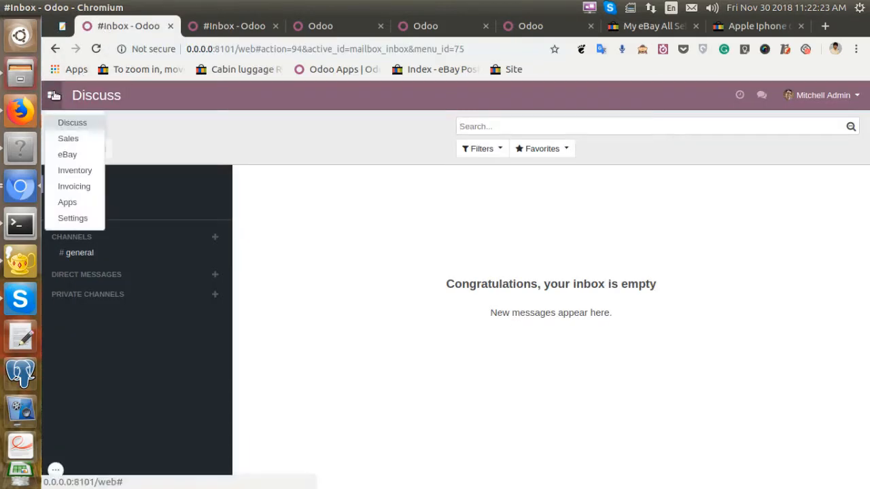
click(68, 155)
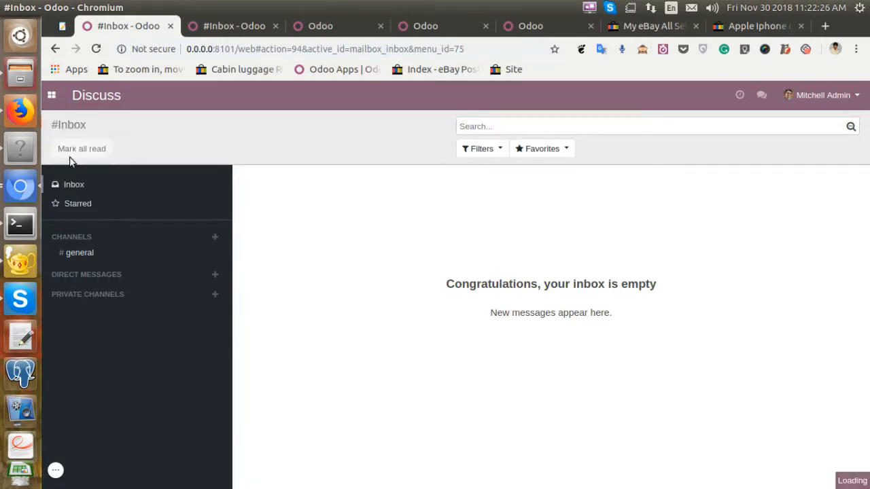
click(200, 95)
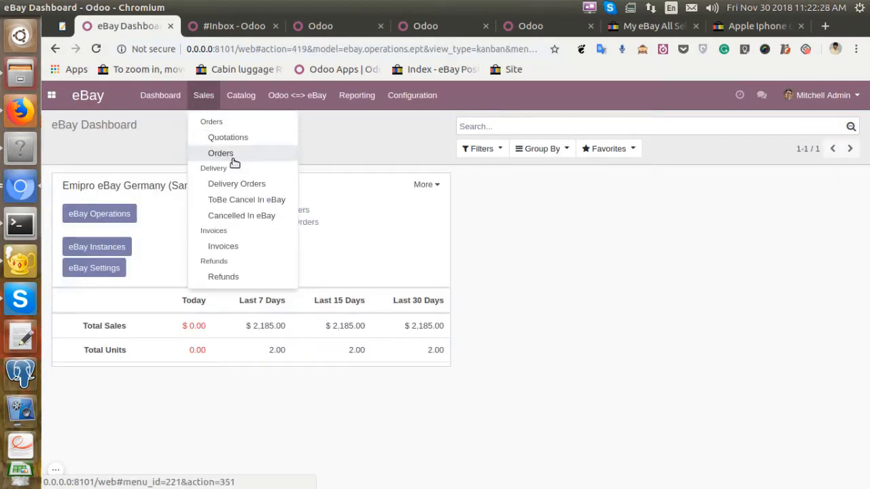
click(221, 155)
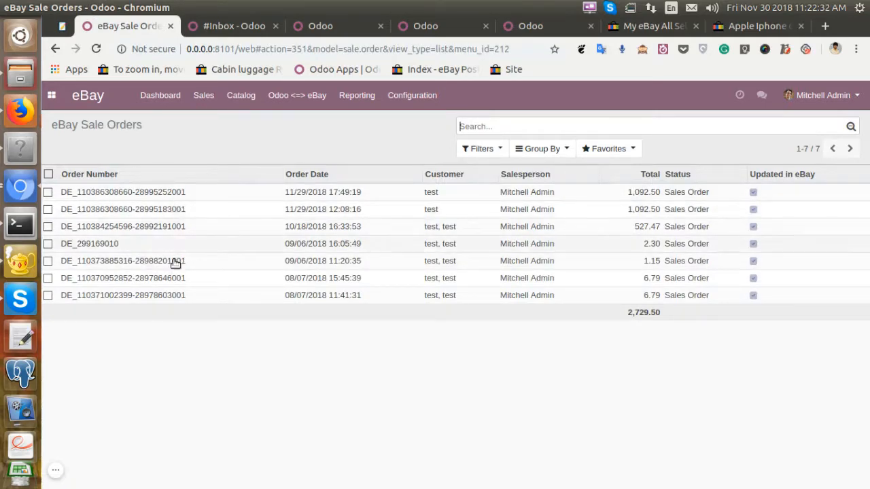
click(146, 268)
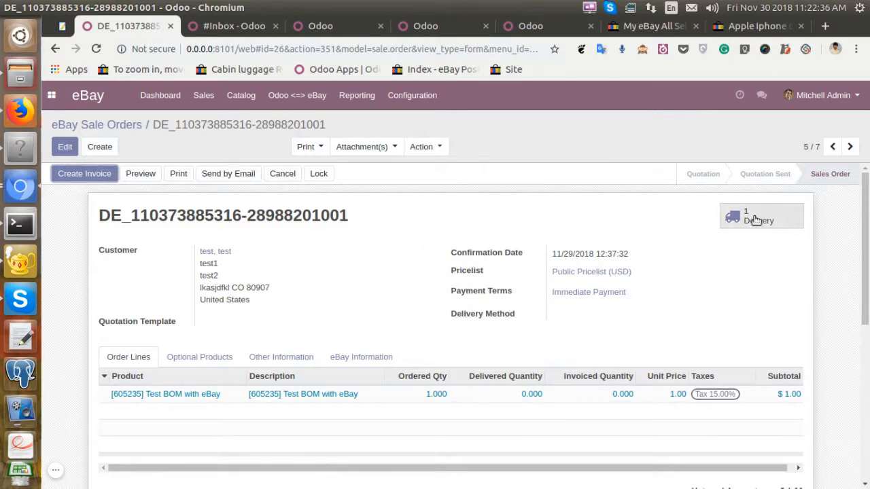
Step: Create an invoice for the order's invoiceable lines and validate it
click(85, 176)
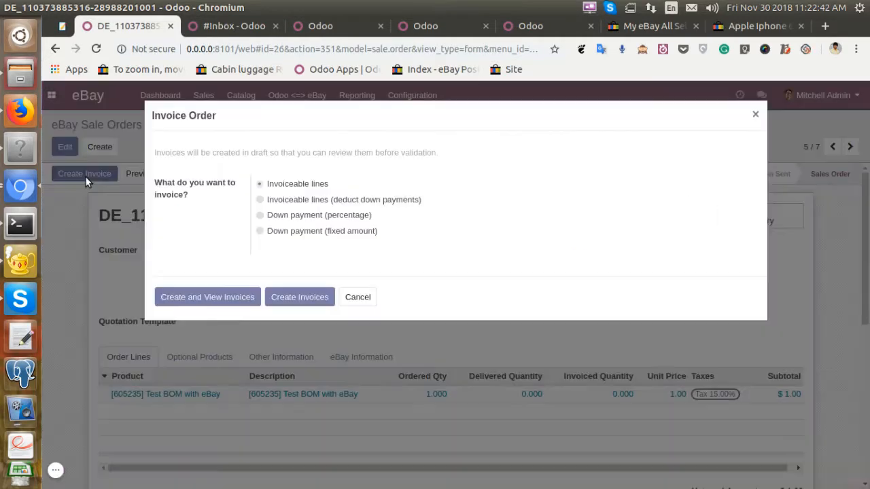
click(230, 302)
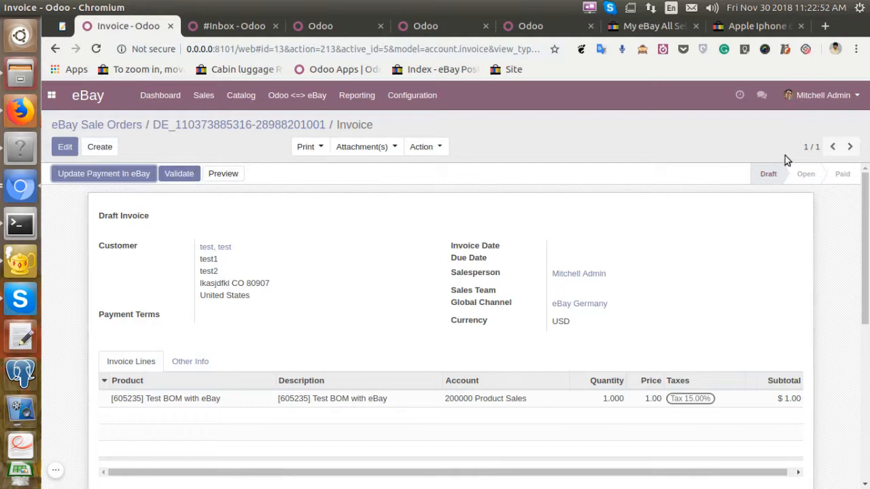
click(180, 174)
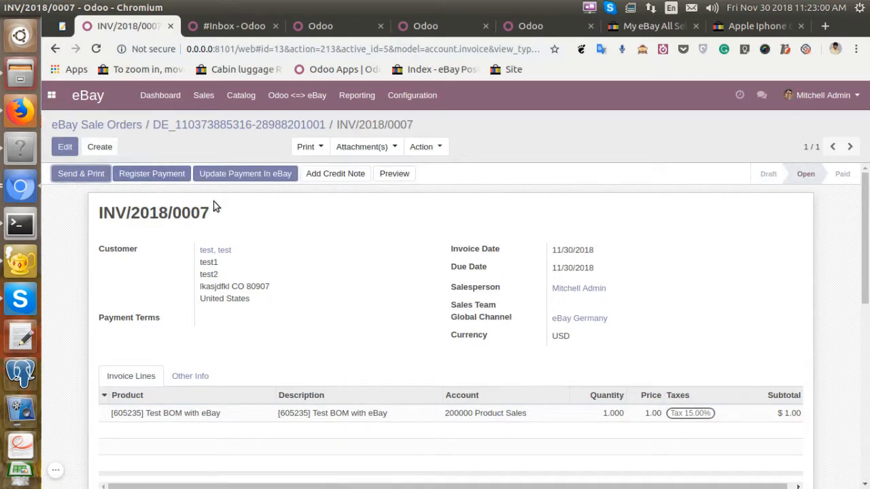
Step: Register the $1.15 invoice payment in the Bank (USD) journal and update the payment in eBay
click(152, 180)
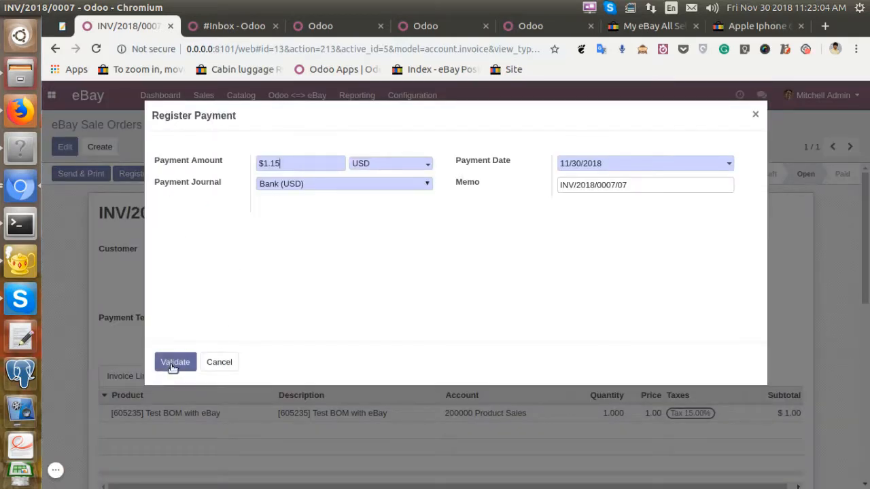
click(171, 365)
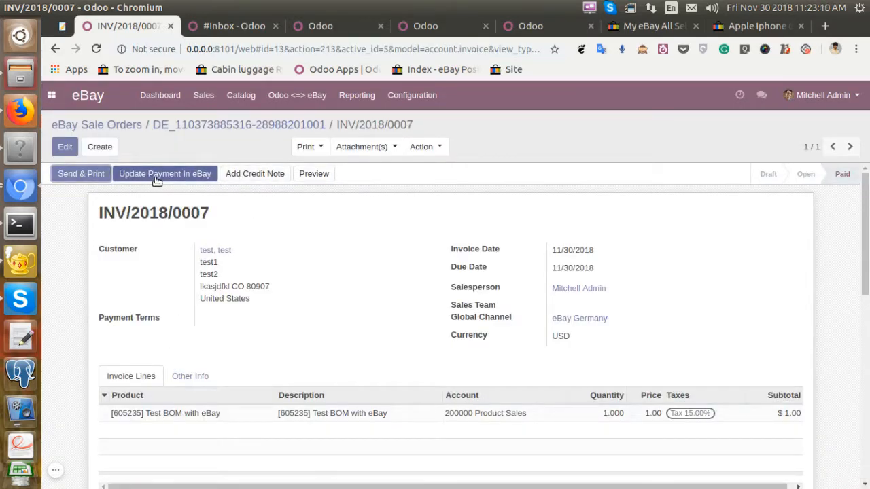
click(169, 175)
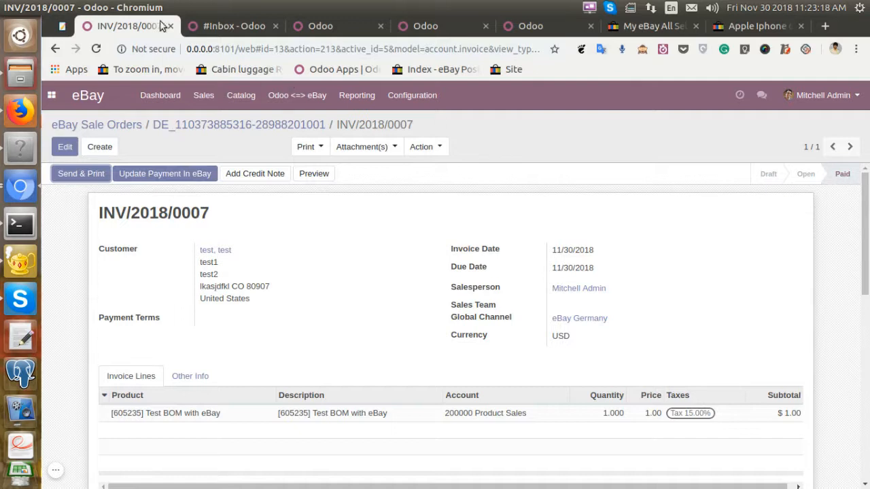
click(62, 26)
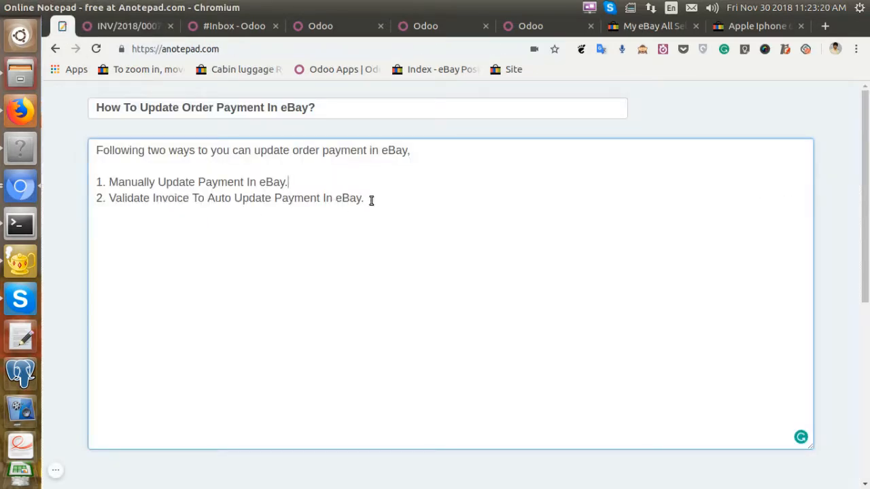
drag(371, 199, 95, 199)
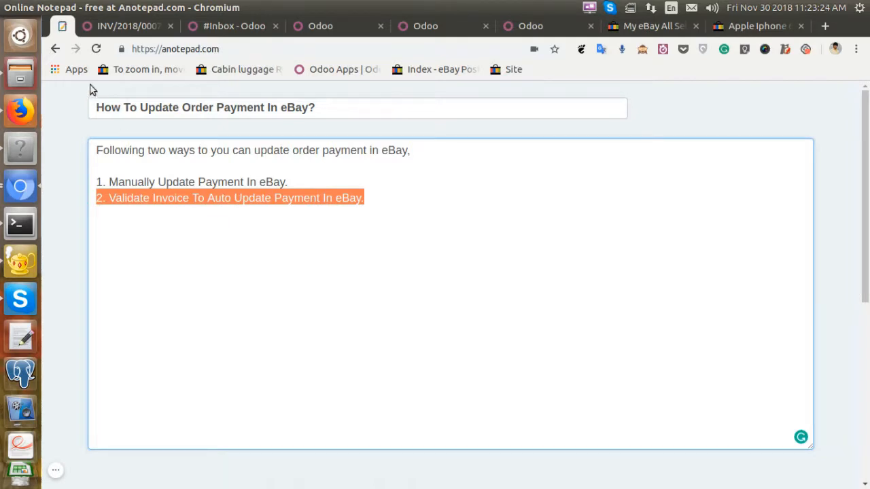
click(126, 25)
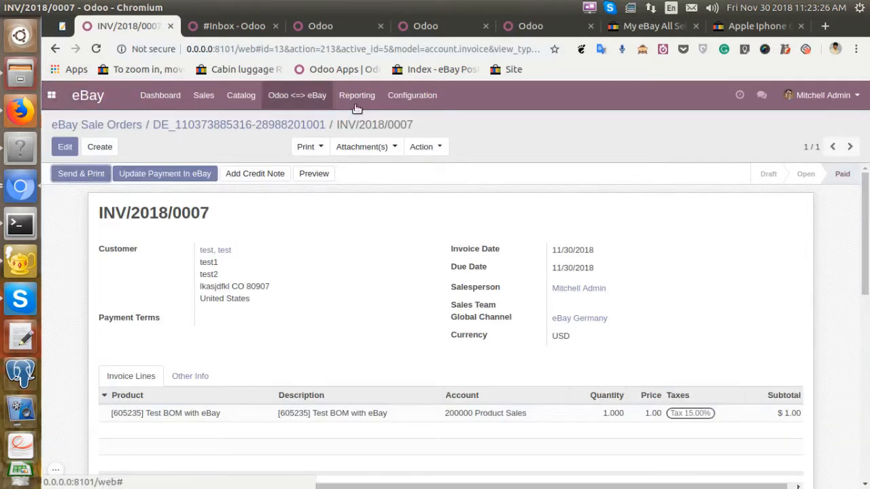
Step: Open the eBay settings for the Emipro eBay Germany (Sandbox) instance
click(413, 102)
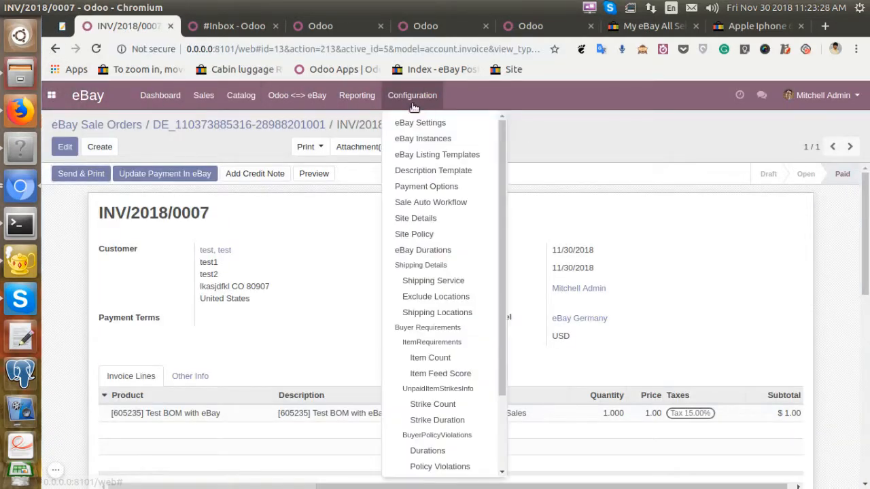
click(420, 123)
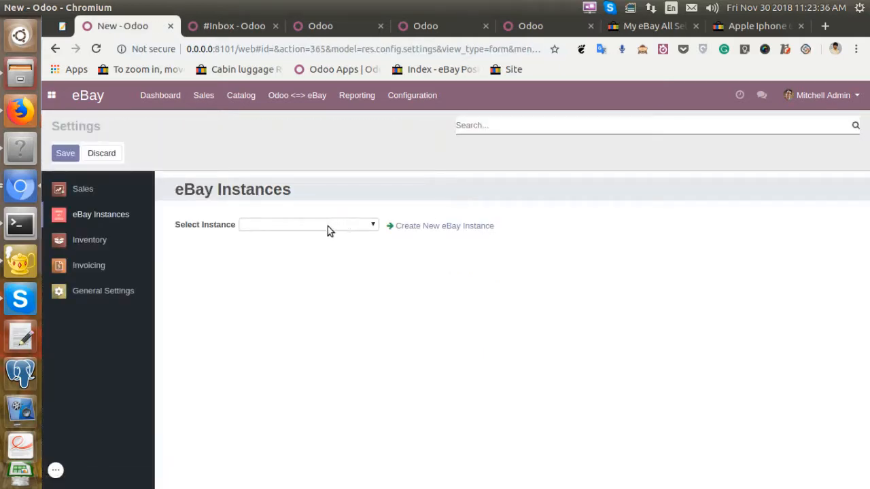
click(327, 226)
click(331, 248)
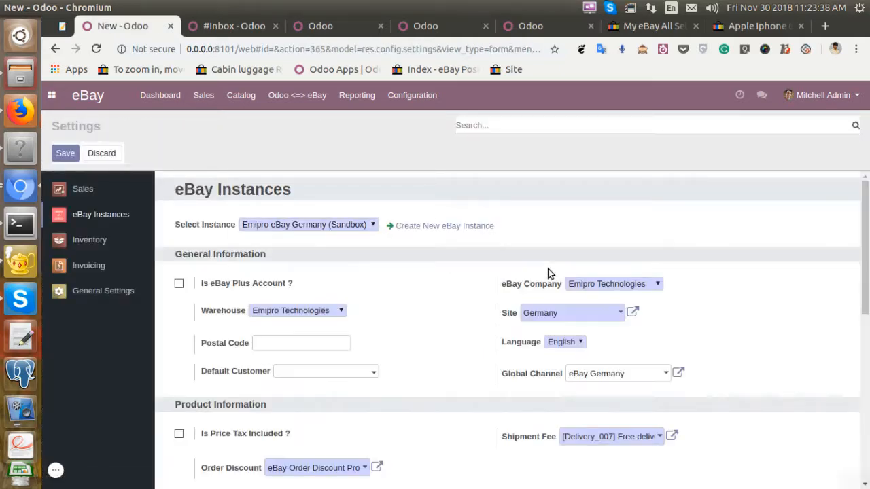
Step: Enable Auto Update Payment On Invoice Paid in the instance's order information and save the settings
scroll(548, 270, down, 5)
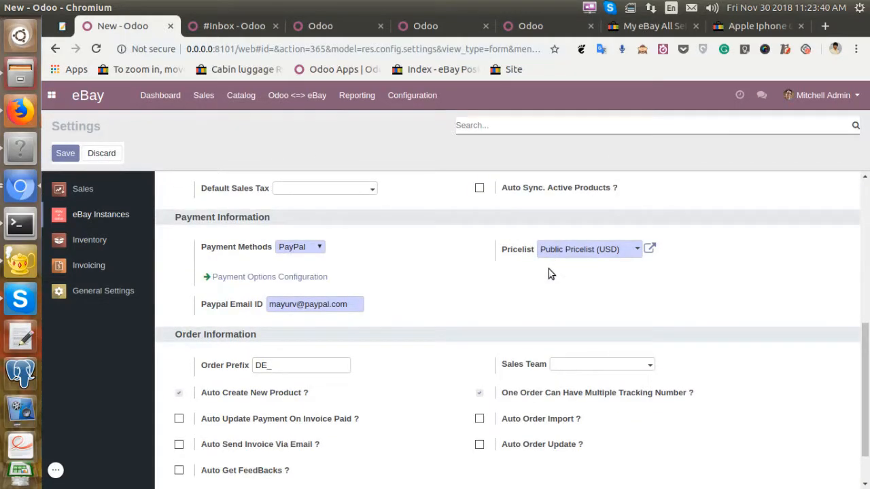
scroll(361, 274, down, 2)
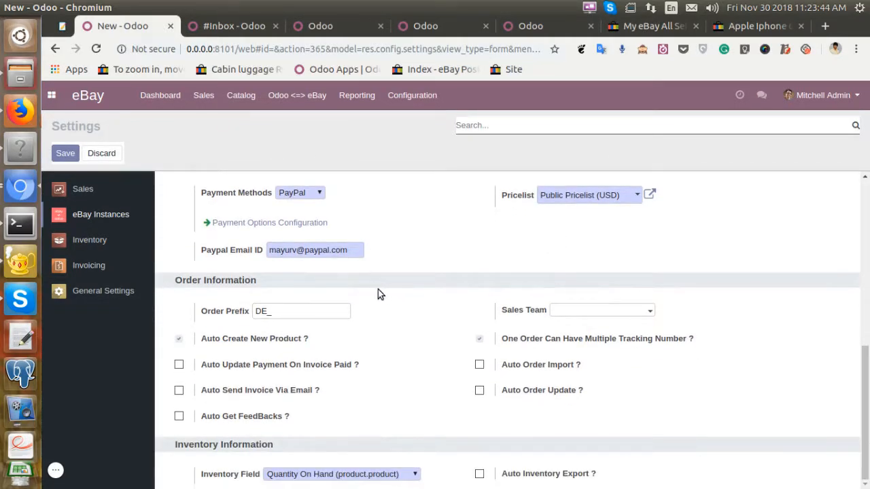
drag(173, 282, 280, 285)
click(369, 303)
drag(201, 369, 295, 372)
drag(369, 370, 369, 370)
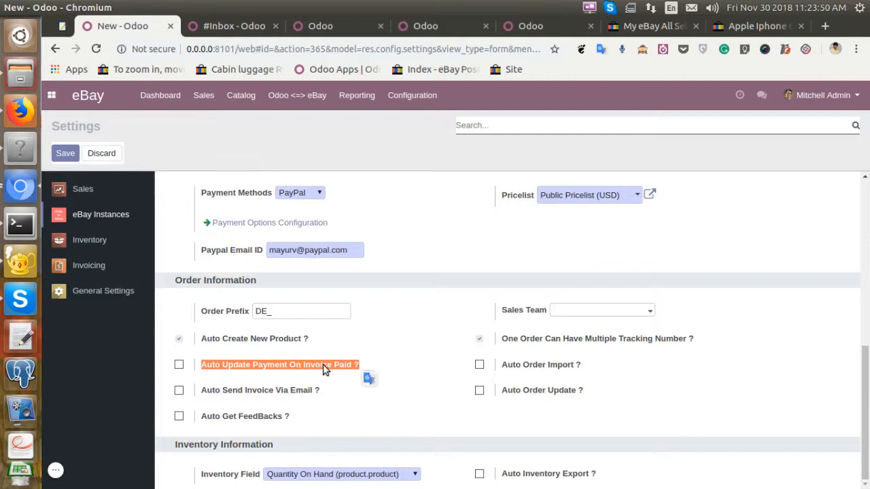
click(179, 367)
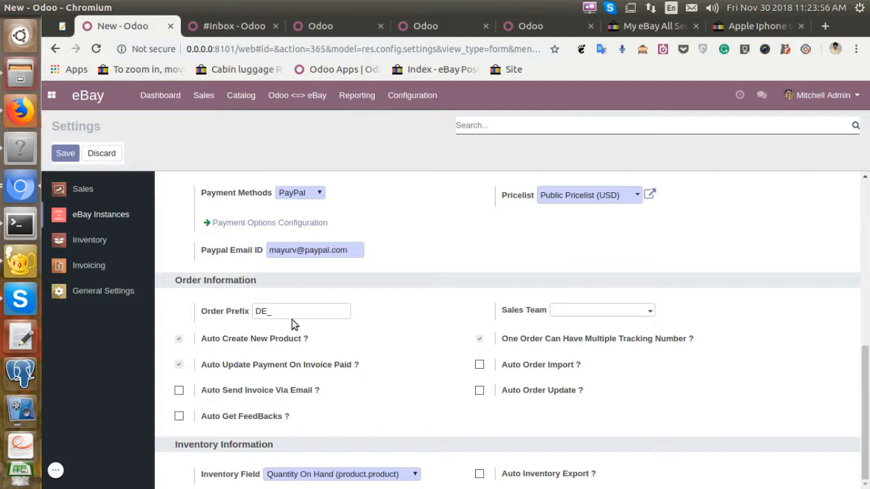
click(66, 155)
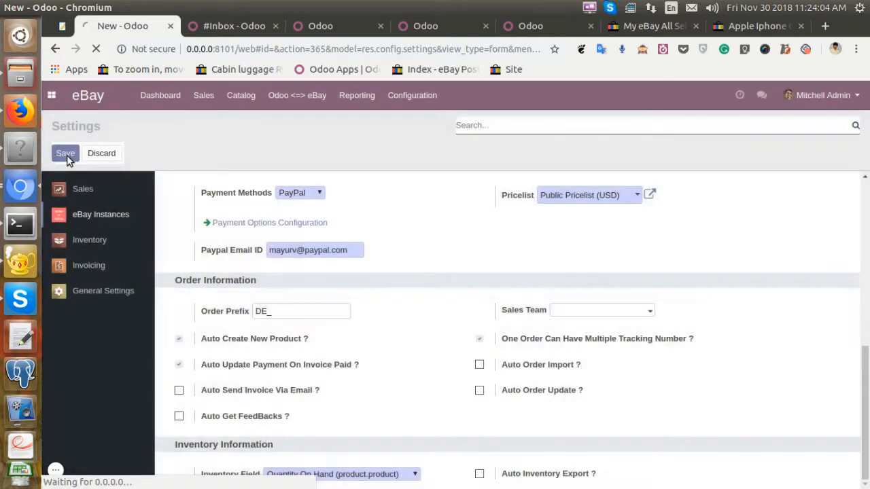
Step: Open the list of eBay payment options
click(404, 101)
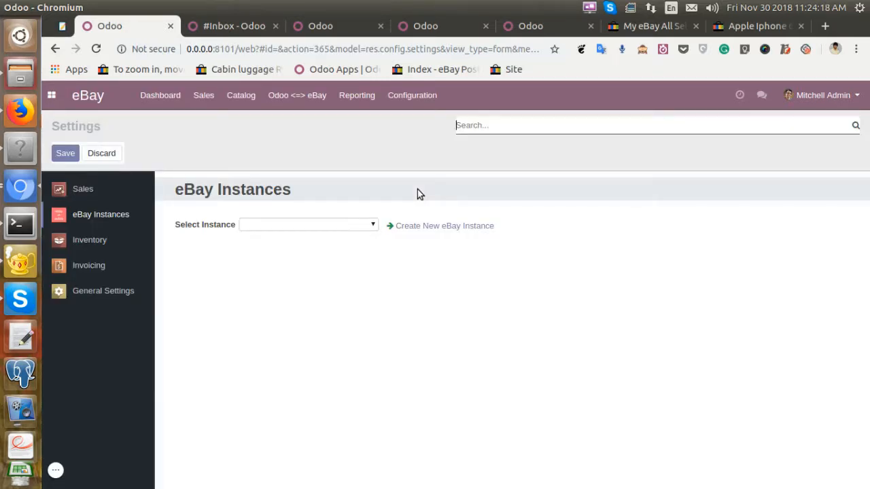
click(420, 99)
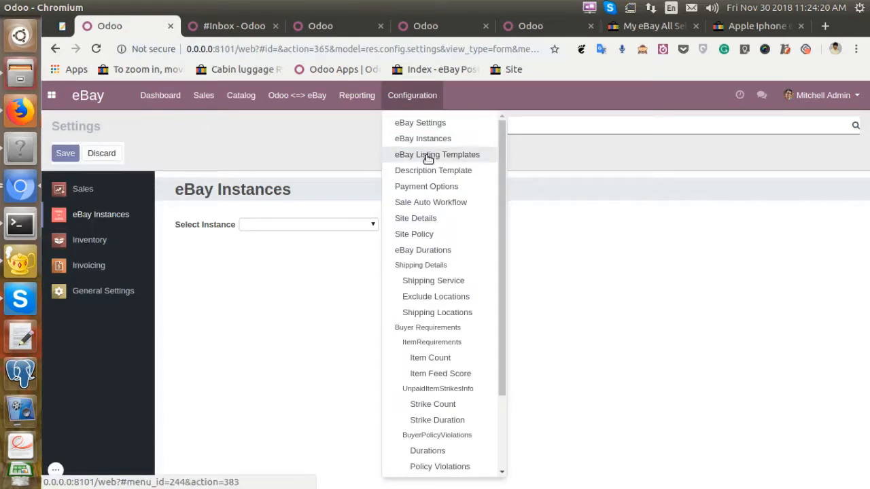
click(429, 188)
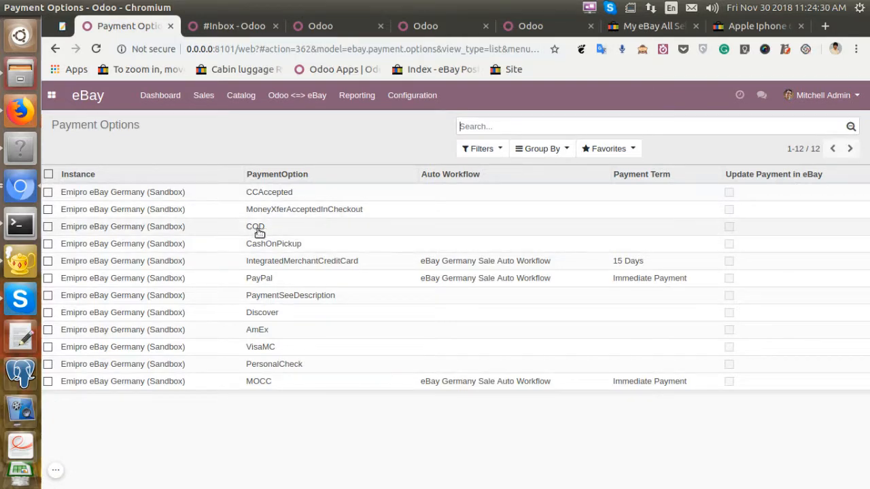
Step: Set the COD payment option to eBay Germany Sale Auto Workflow and Immediate Payment, with Update Payment in eBay enabled
click(467, 231)
click(466, 231)
click(489, 251)
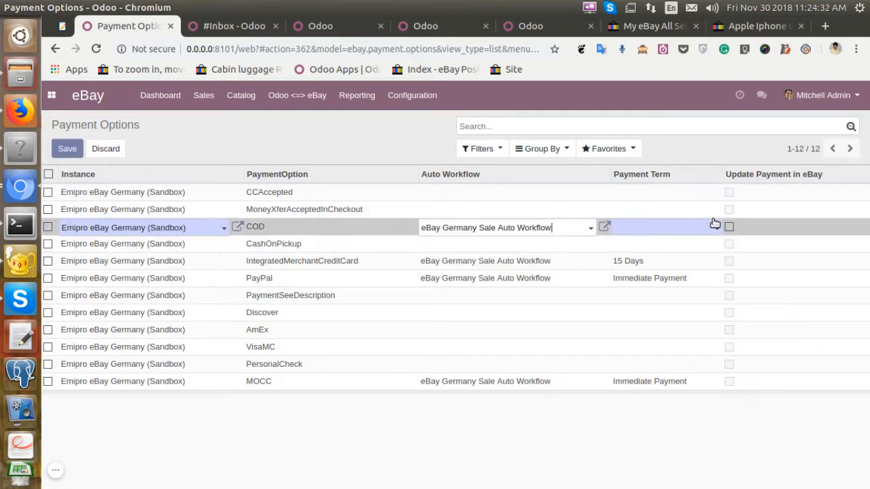
click(682, 227)
click(678, 248)
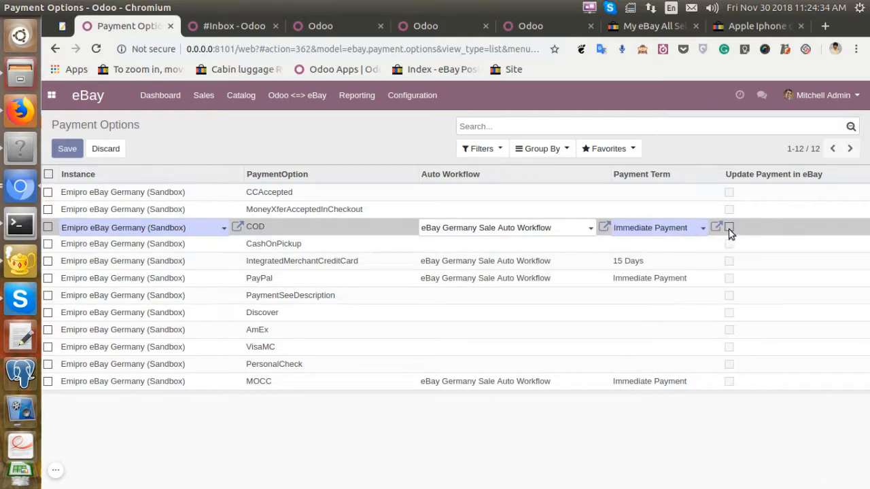
click(729, 229)
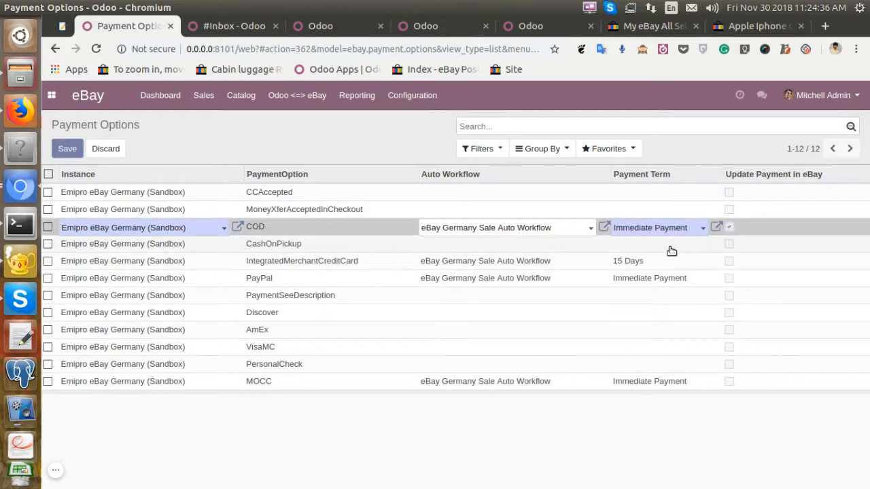
Step: Set the CashOnPickup payment option to eBay Germany Sale Auto Workflow and Immediate Payment, with Update Payment in eBay enabled
click(464, 252)
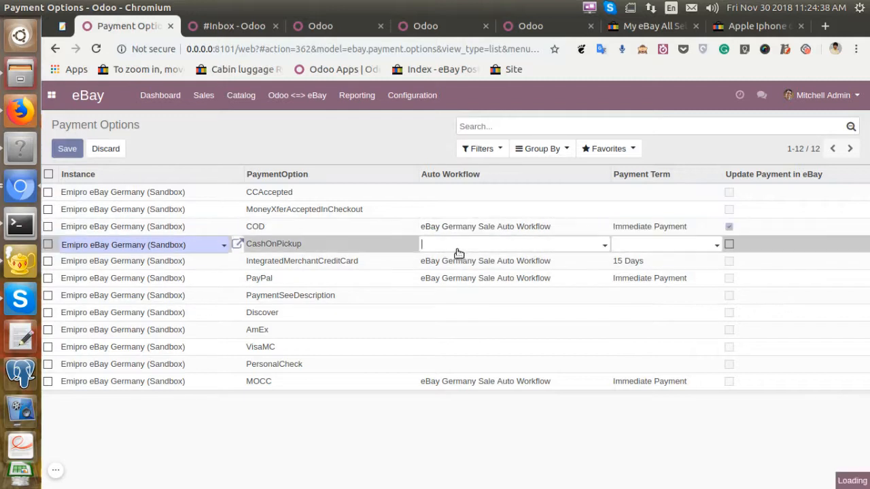
click(466, 246)
click(476, 268)
click(646, 251)
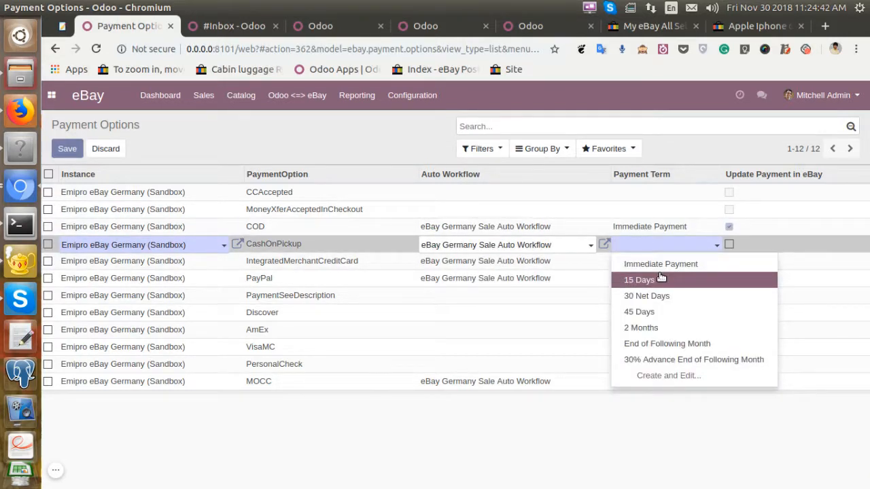
click(661, 265)
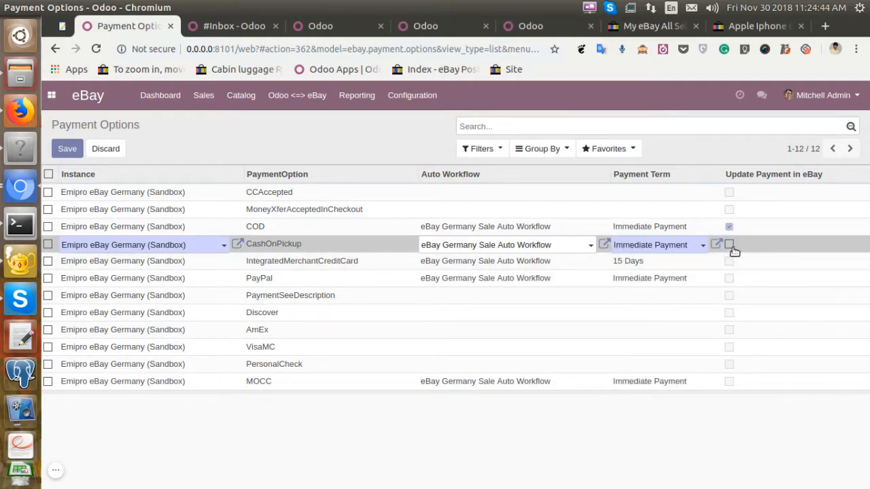
click(728, 245)
click(664, 226)
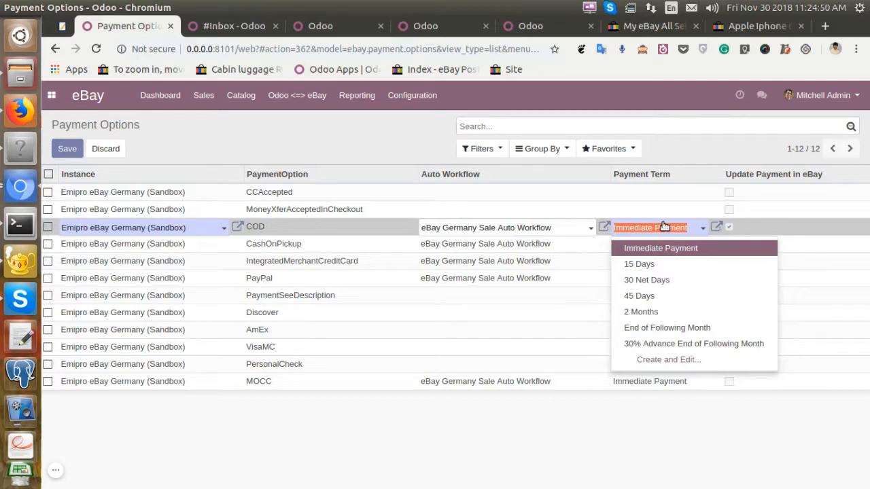
click(557, 415)
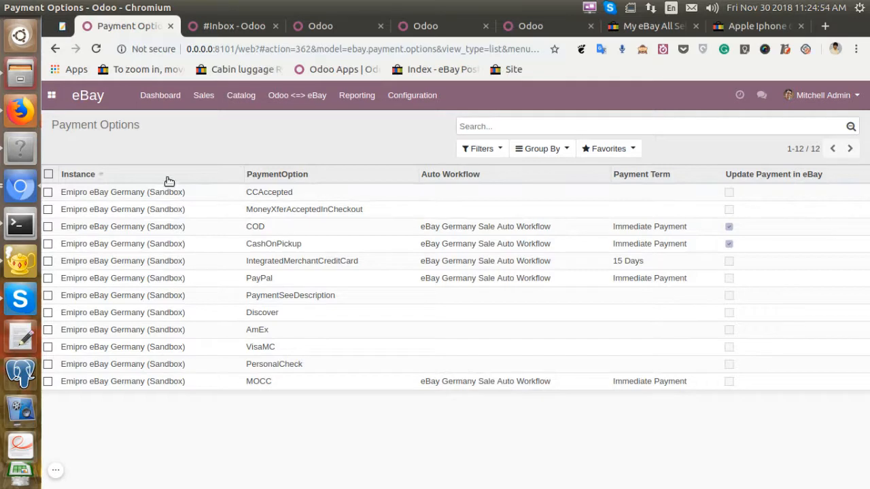
Step: Open the eBay sale order dated 08/07/2018 15:45:39, then create and view an invoice for its invoiceable lines
click(204, 96)
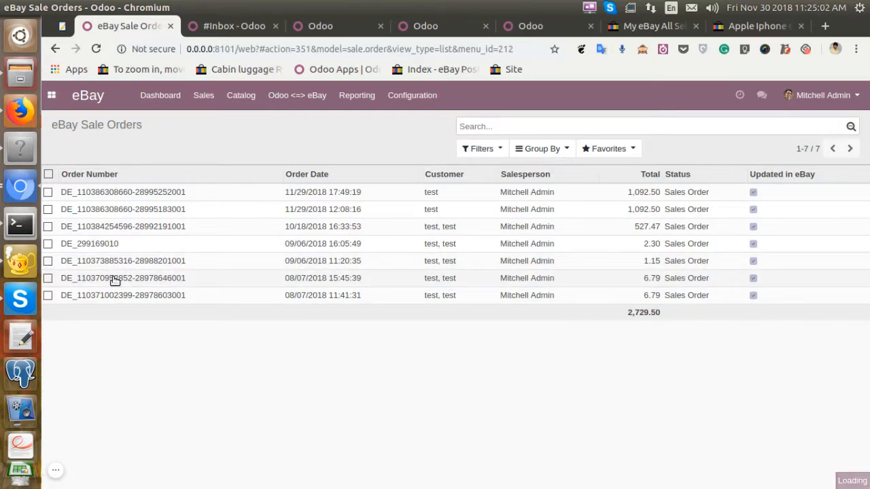
click(113, 279)
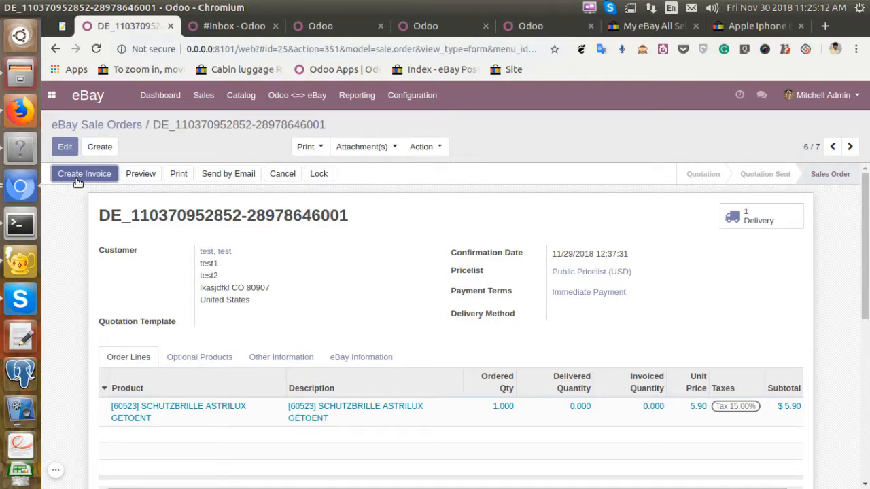
click(76, 178)
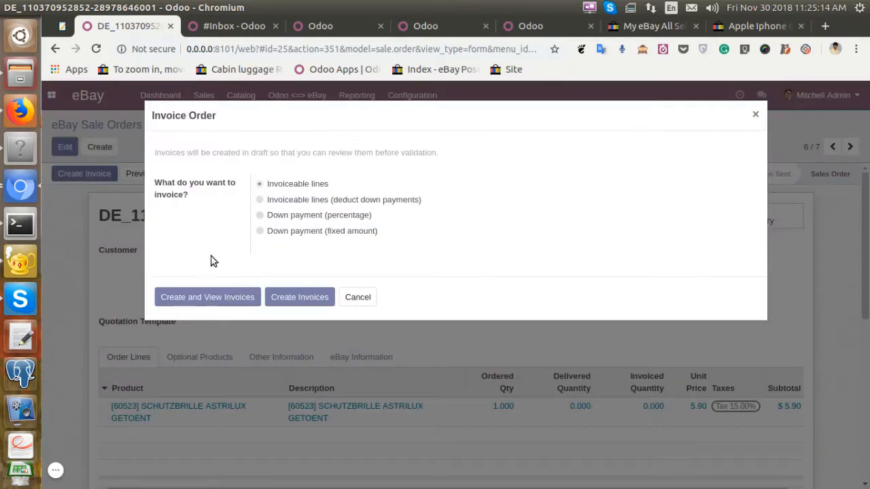
click(209, 297)
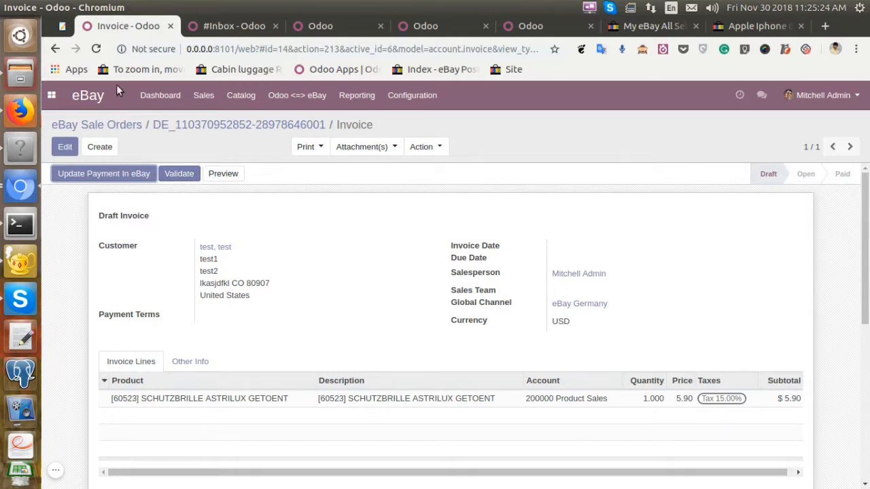
click(62, 26)
click(123, 198)
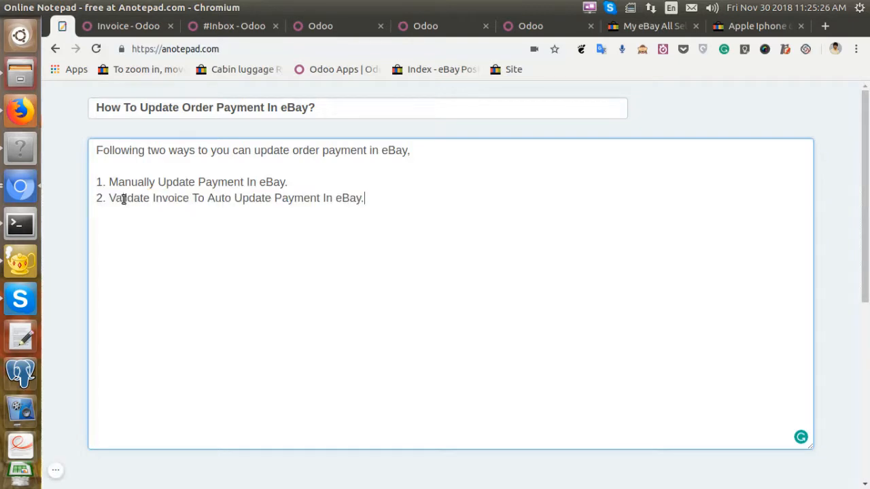
double_click(123, 198)
drag(193, 198, 111, 197)
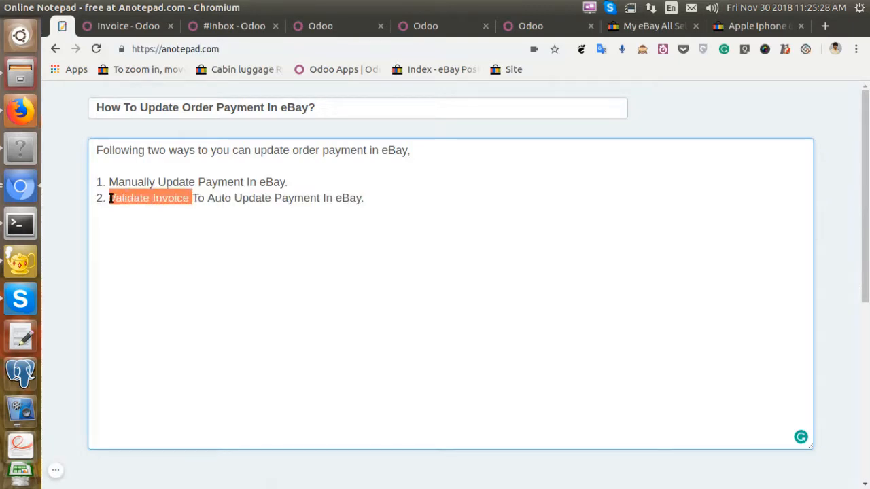
click(128, 26)
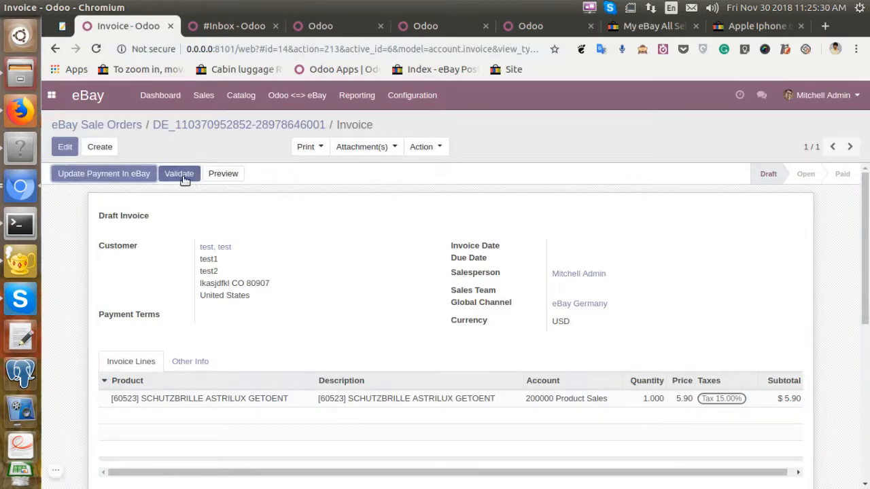
Step: Validate the draft invoice and register its $6.79 payment in the Bank (USD) journal
click(179, 175)
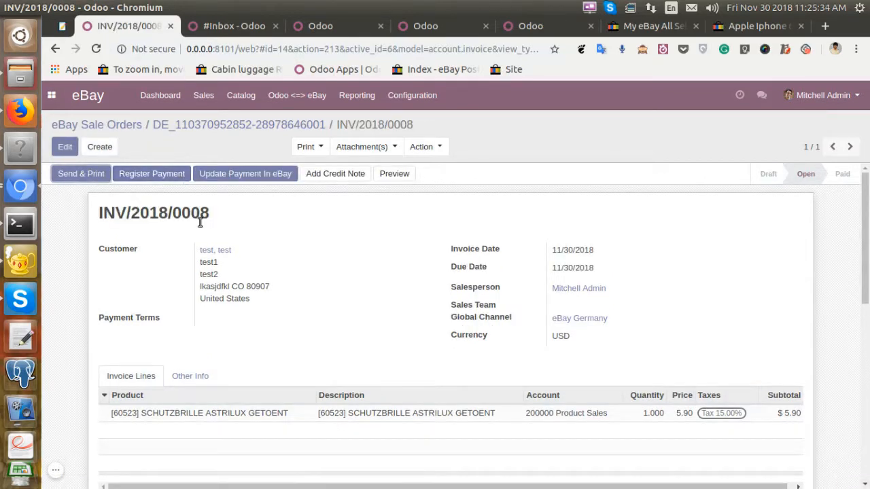
click(165, 177)
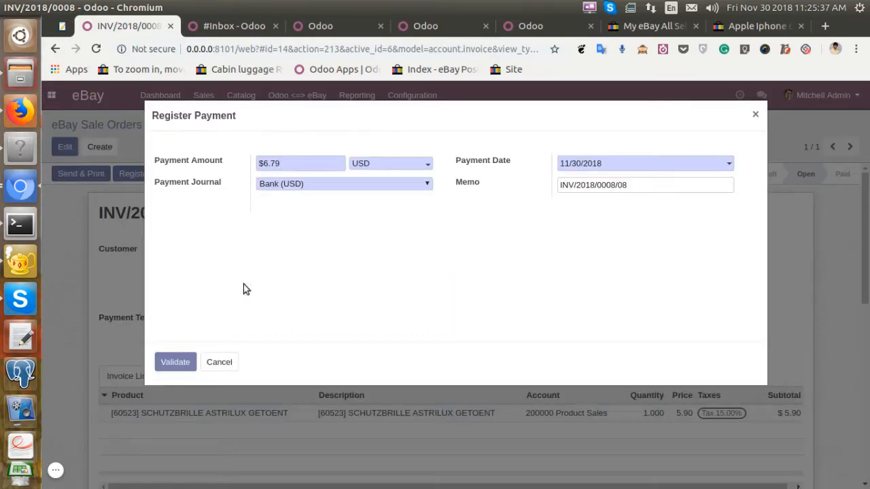
click(174, 362)
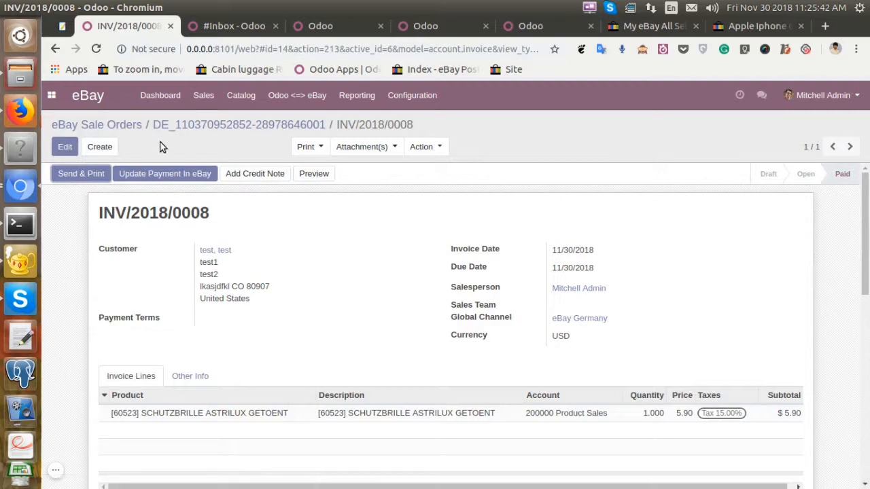
click(65, 26)
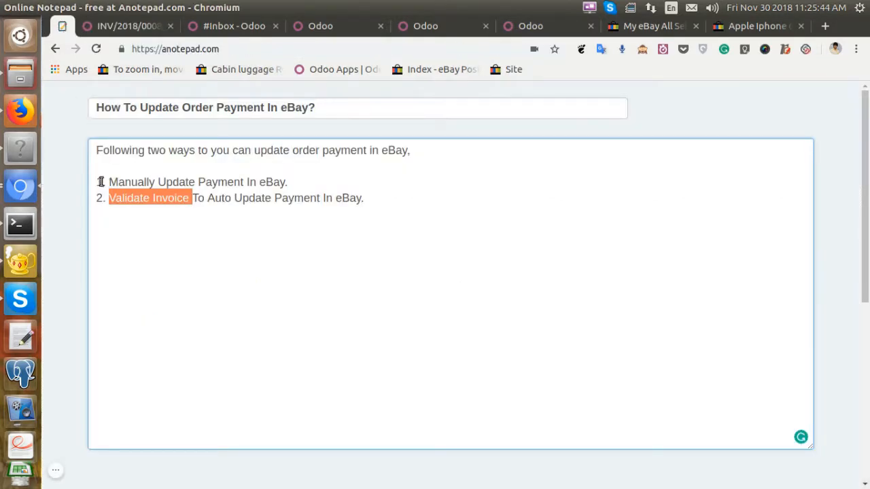
drag(98, 181, 378, 207)
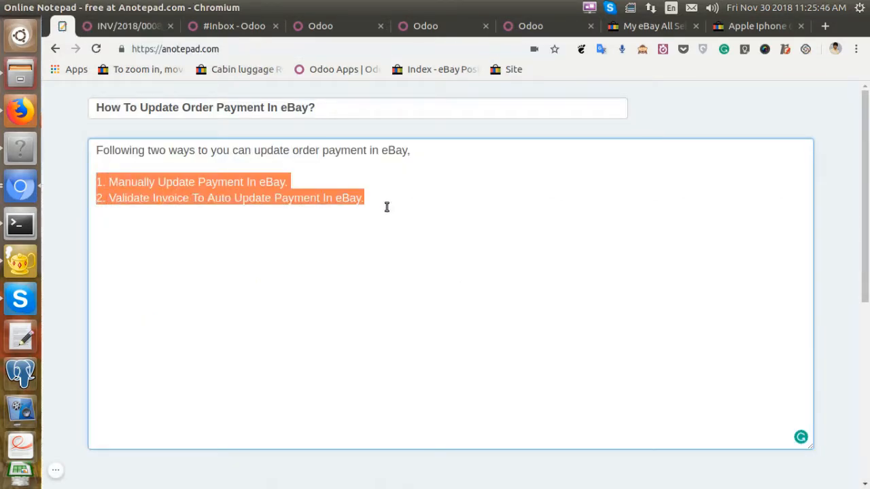
click(379, 206)
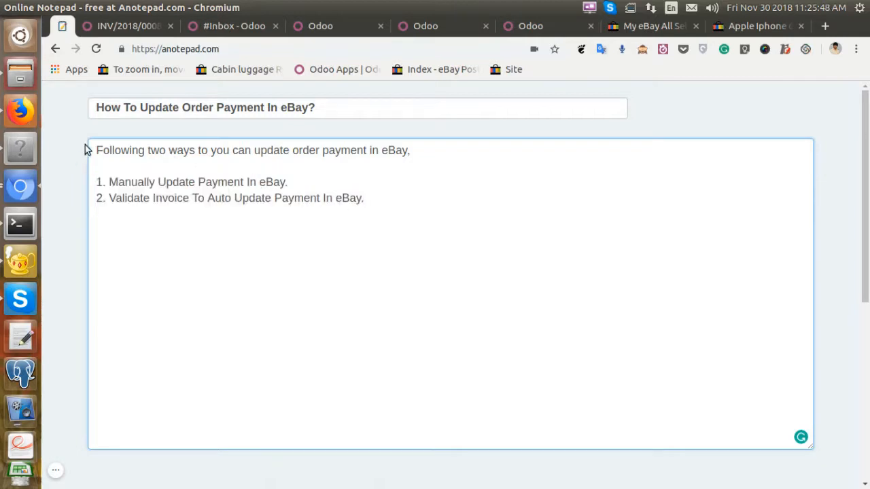
drag(97, 148, 477, 158)
click(453, 199)
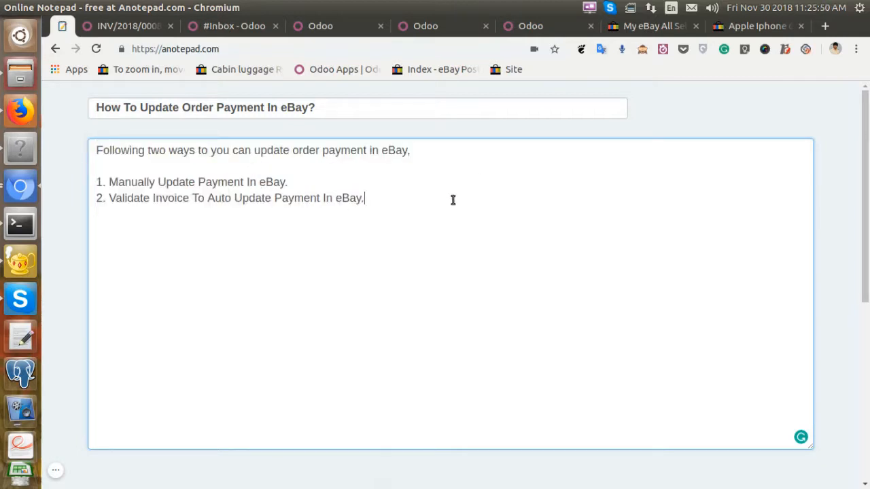